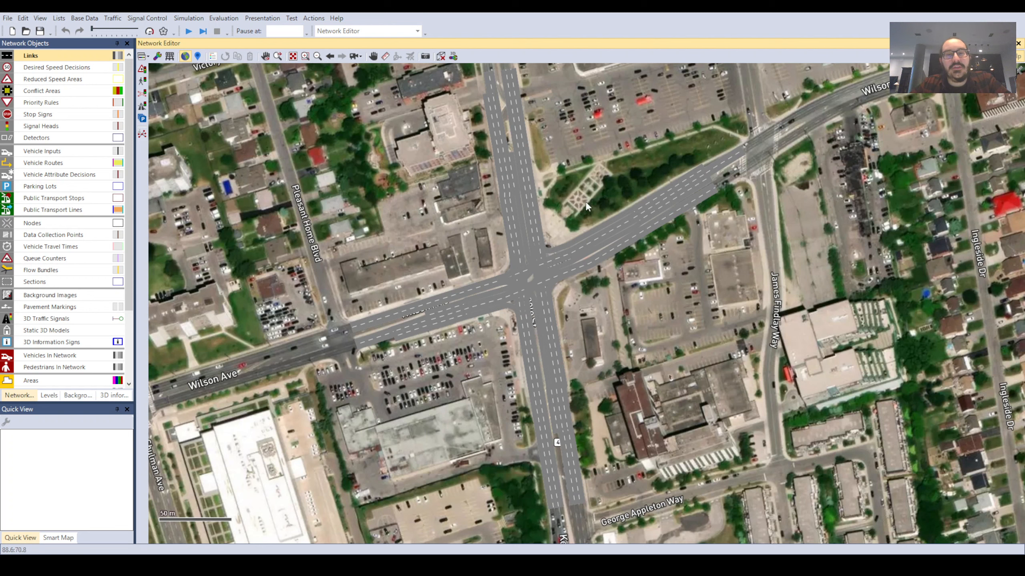
Switch to the Keele St and Wilson Ave turning movement count PDF and view the morning and afternoon peak-hour diagrams.
{"action": "left_click_drag", "start_coordinate": [613, 328], "coordinate": [620, 330]}
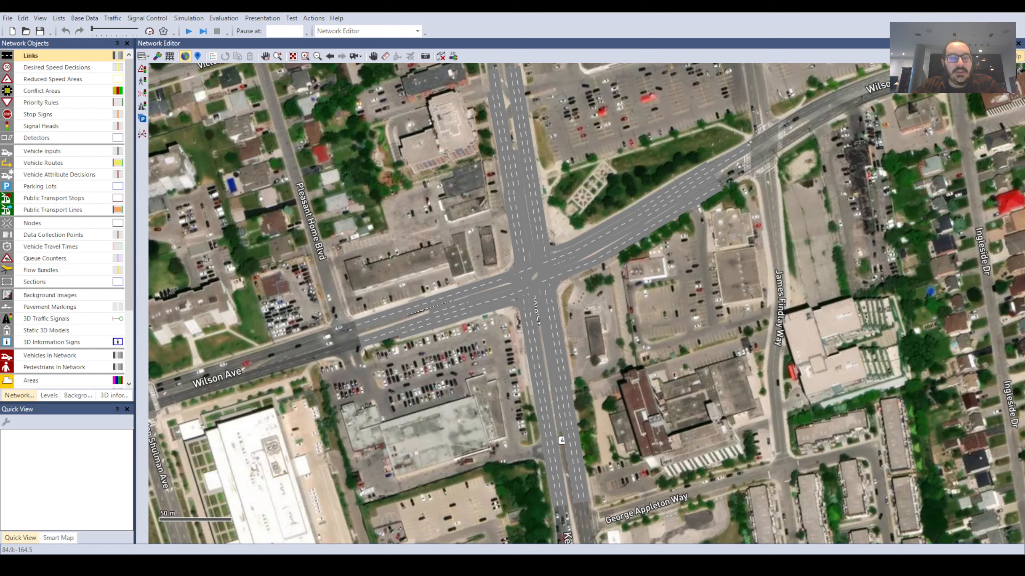
{"action": "key", "text": "alt+Tab"}
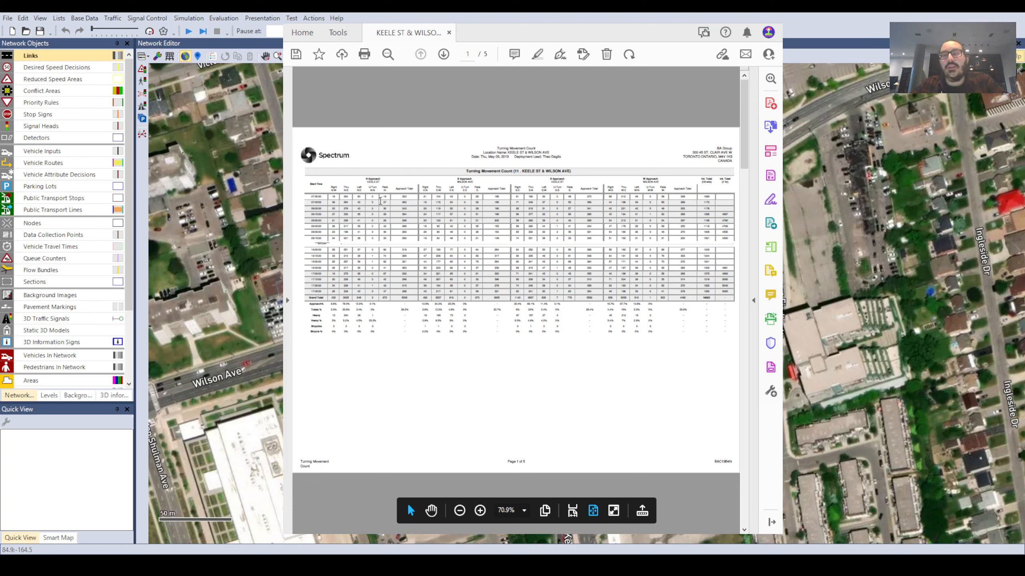
{"action": "scroll", "coordinate": [453, 284], "scroll_direction": "down", "scroll_amount": 3}
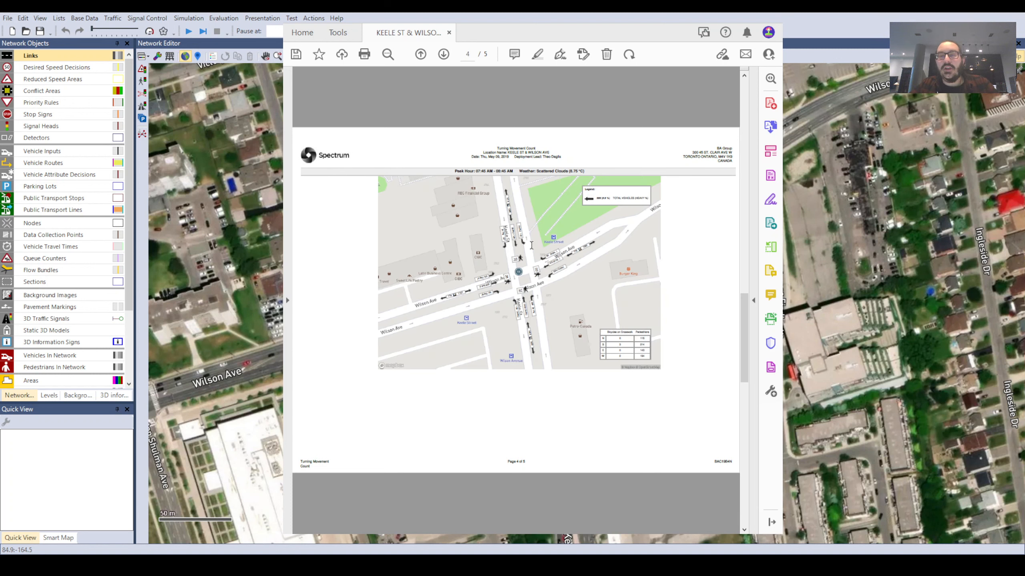
{"action": "scroll", "coordinate": [531, 245], "scroll_direction": "up", "scroll_amount": 2}
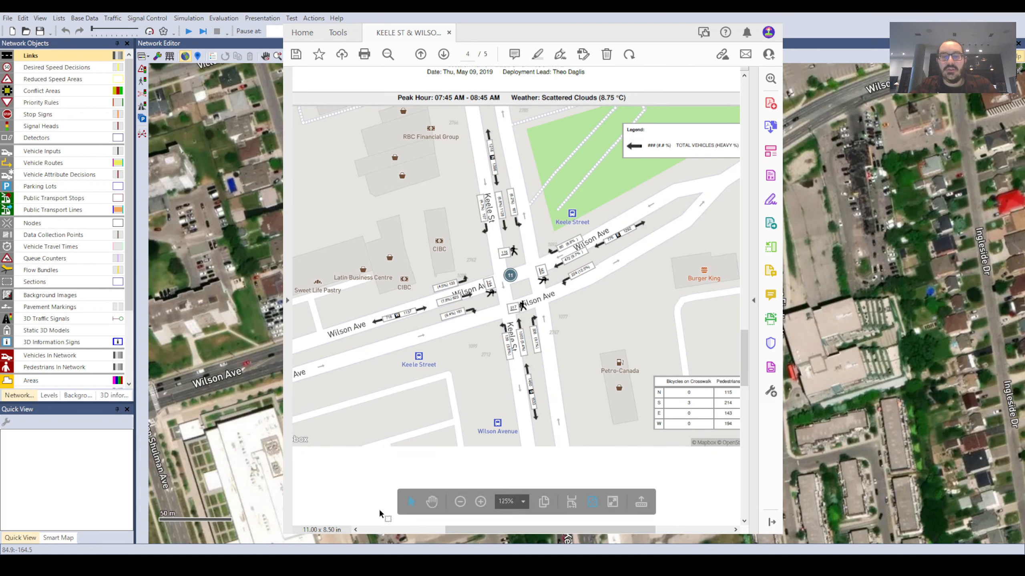
{"action": "left_click", "coordinate": [431, 501]}
{"action": "left_click_drag", "start_coordinate": [468, 273], "coordinate": [508, 284]}
{"action": "scroll", "coordinate": [502, 292], "scroll_direction": "up", "scroll_amount": 1}
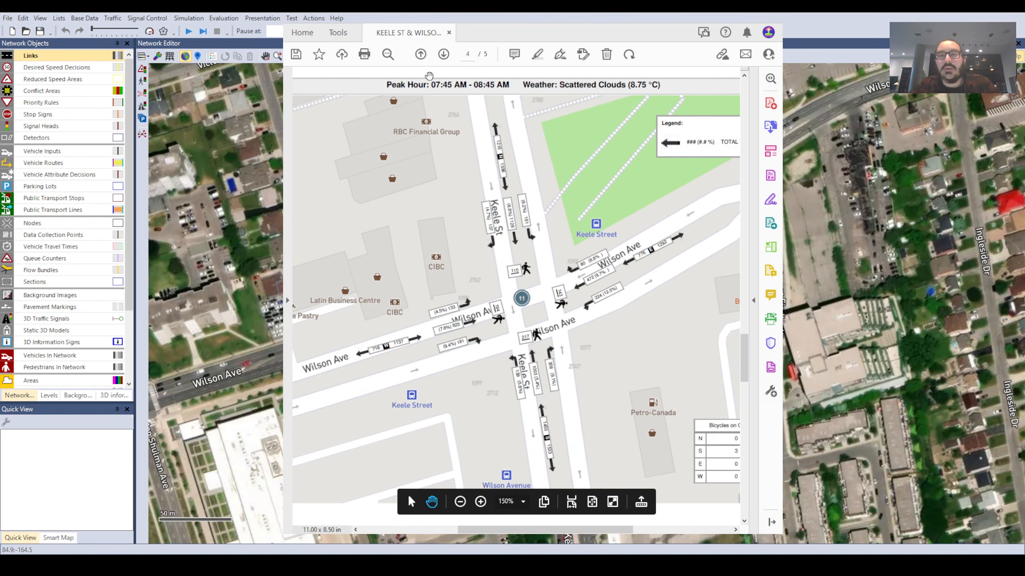
{"action": "left_click", "coordinate": [443, 56]}
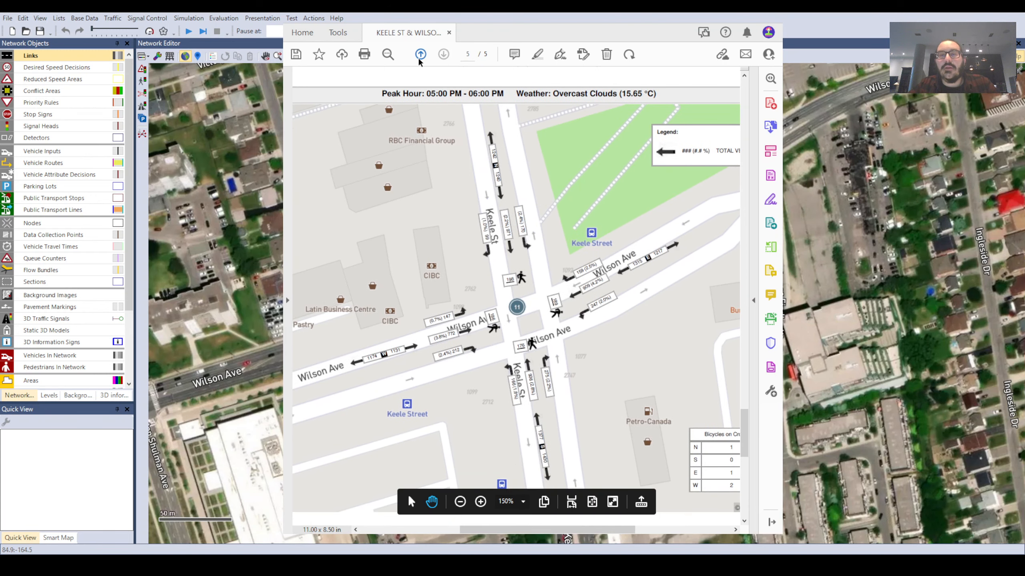
{"action": "left_click", "coordinate": [420, 55]}
{"action": "left_click_drag", "start_coordinate": [502, 293], "coordinate": [520, 244]}
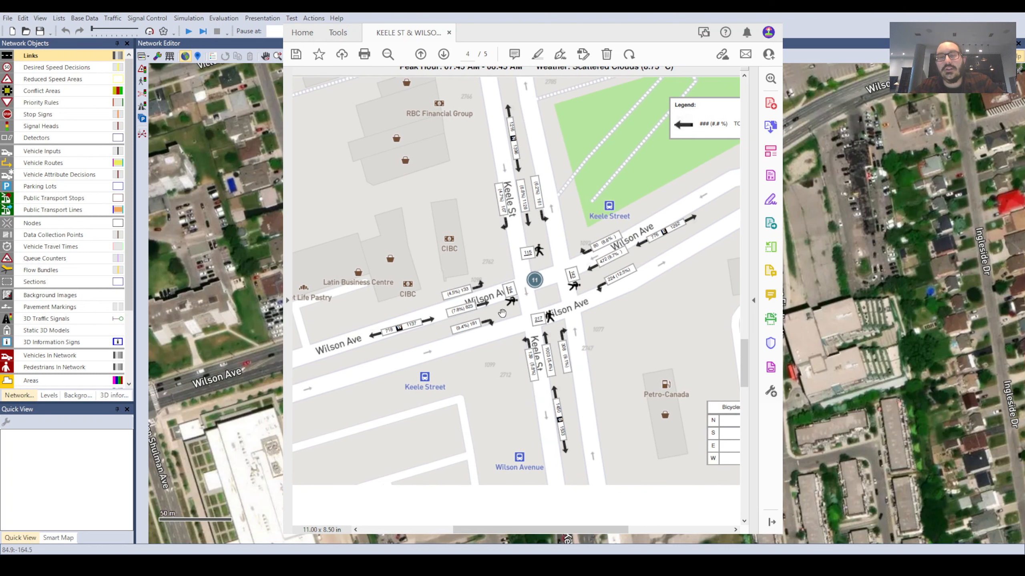
Examine the morning peak turning volumes on the Wilson Ave and Keele St approaches in the diagram.
{"action": "scroll", "coordinate": [424, 346], "scroll_direction": "up", "scroll_amount": 4, "text": "ctrl"}
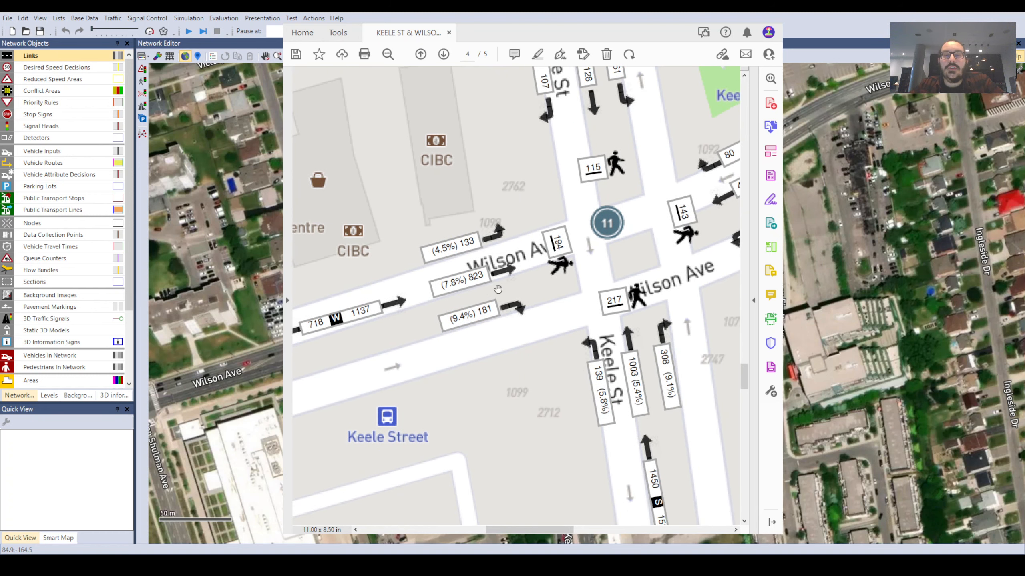
{"action": "scroll", "coordinate": [497, 286], "scroll_direction": "down", "scroll_amount": 2, "text": "ctrl"}
{"action": "scroll", "coordinate": [451, 288], "scroll_direction": "up", "scroll_amount": 1, "text": "ctrl"}
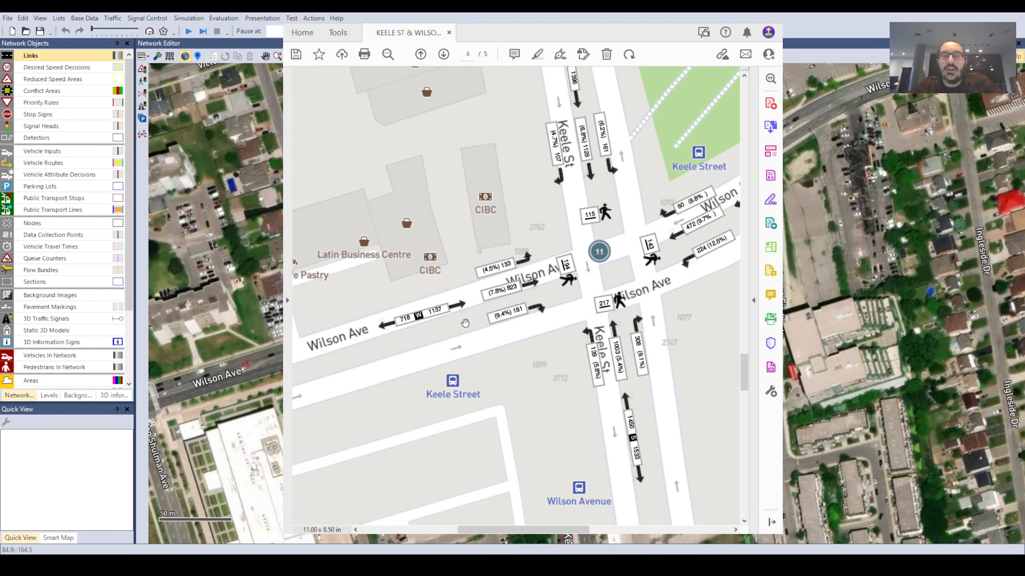
{"action": "left_click_drag", "start_coordinate": [521, 247], "coordinate": [501, 258]}
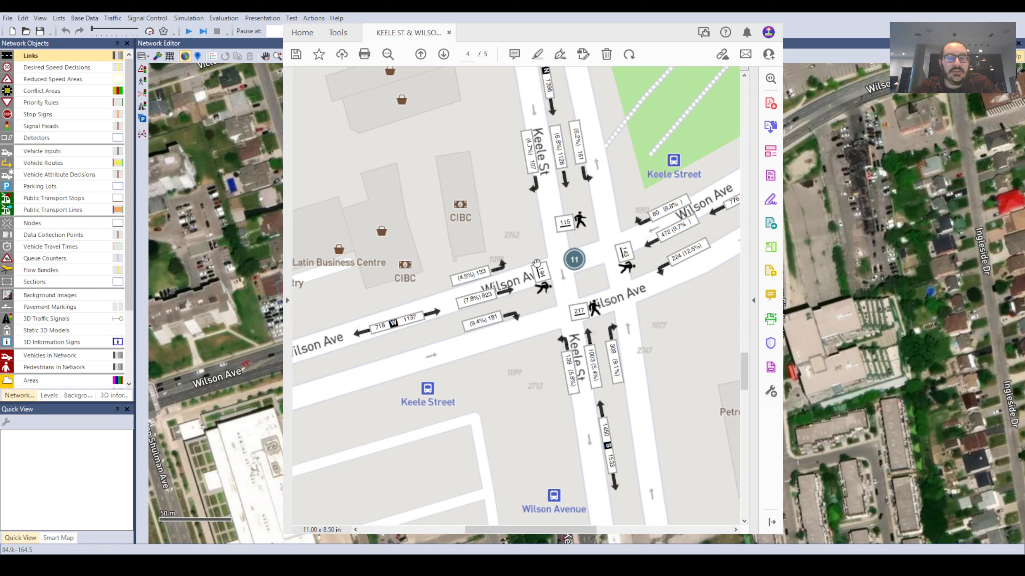
{"action": "left_click_drag", "start_coordinate": [526, 274], "coordinate": [499, 245]}
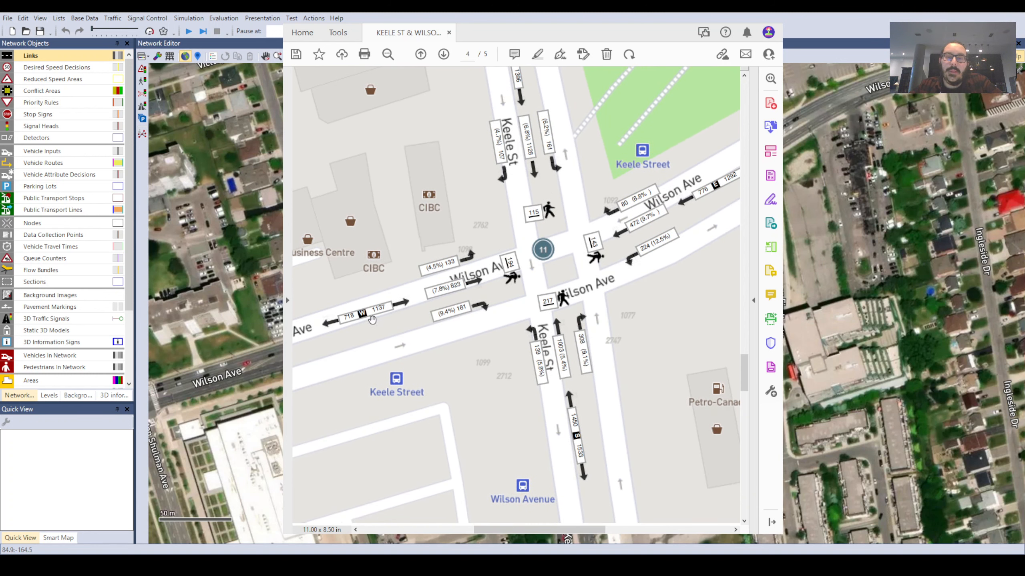
{"action": "left_click_drag", "start_coordinate": [445, 313], "coordinate": [463, 310]}
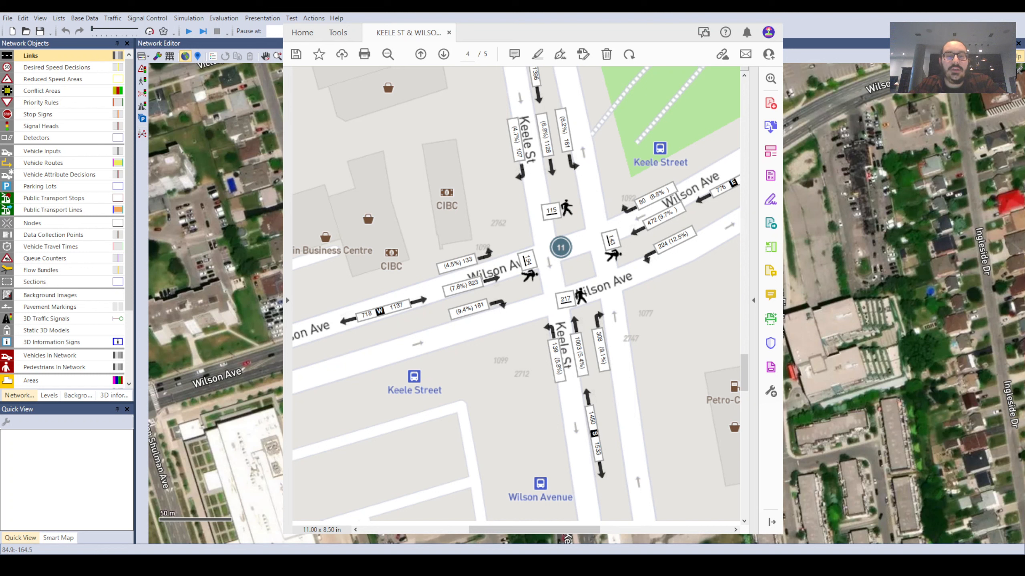
Switch back to PTV Vissim and add a vehicle input on the eastbound Wilson Ave entry link west of Keele St.
{"action": "left_click", "coordinate": [571, 564]}
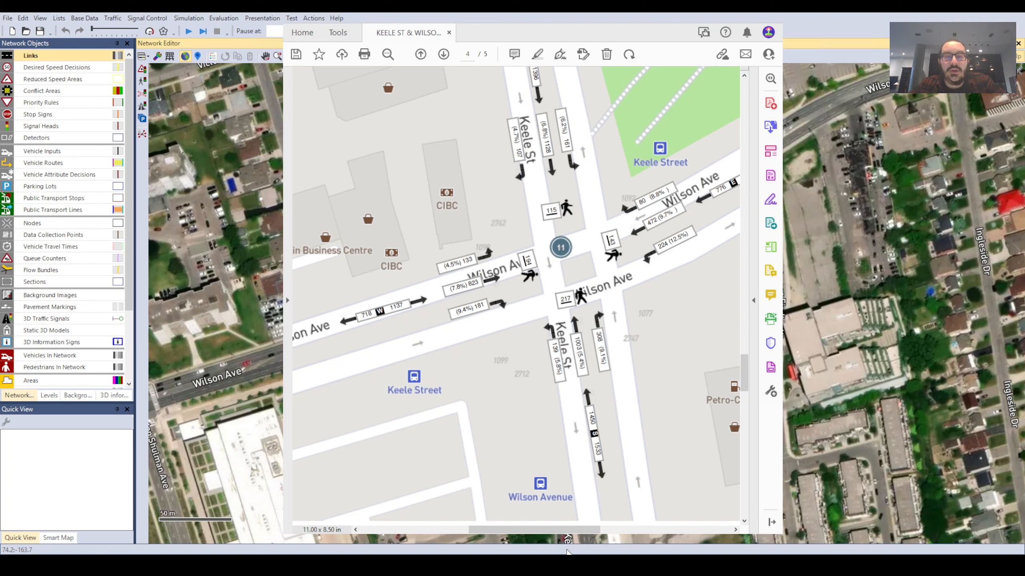
{"action": "left_click", "coordinate": [570, 564]}
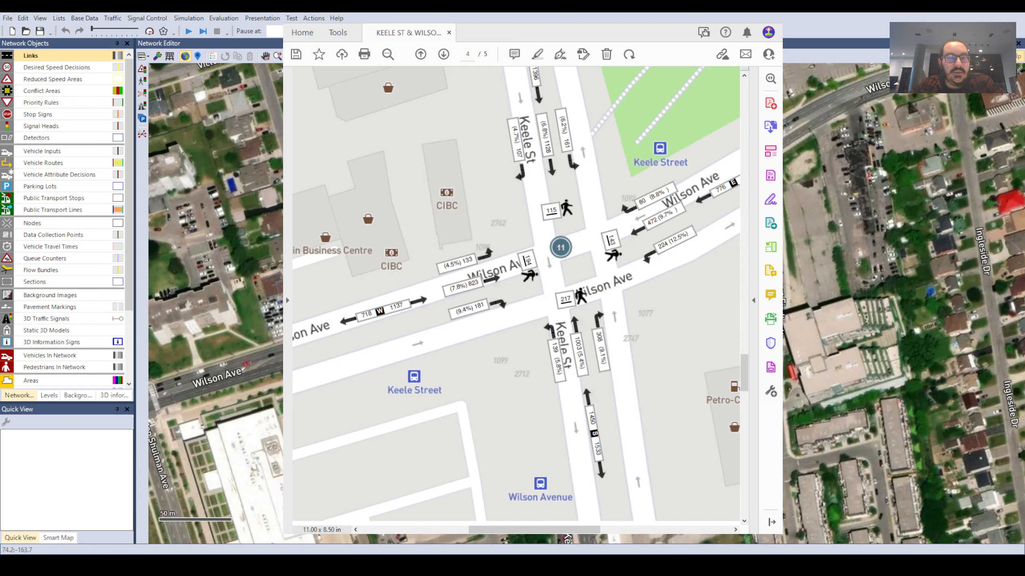
{"action": "left_click", "coordinate": [569, 564]}
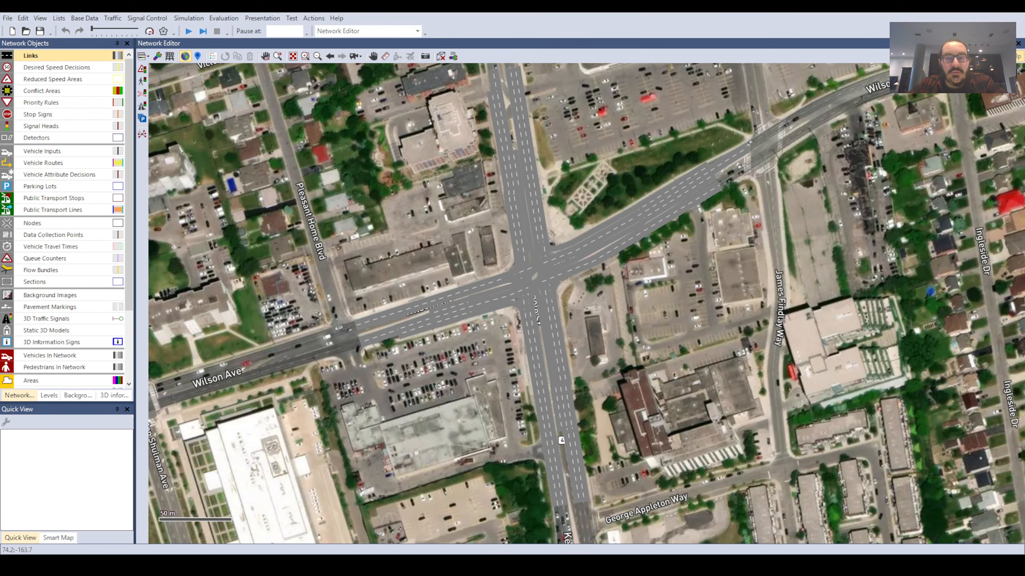
{"action": "left_click", "coordinate": [47, 151]}
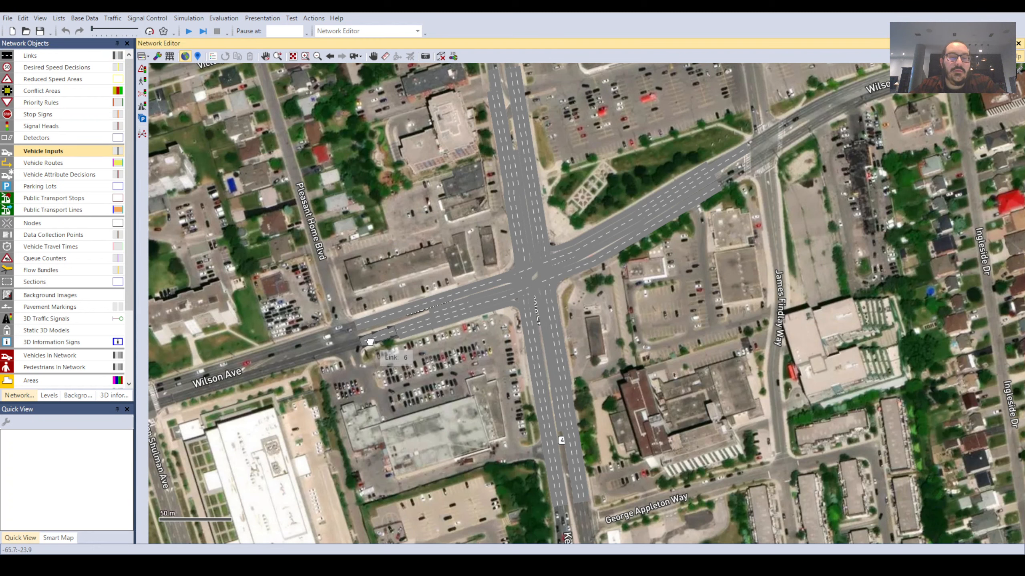
{"action": "scroll", "coordinate": [399, 329], "scroll_direction": "up", "scroll_amount": 2}
{"action": "scroll", "coordinate": [396, 331], "scroll_direction": "up", "scroll_amount": 2}
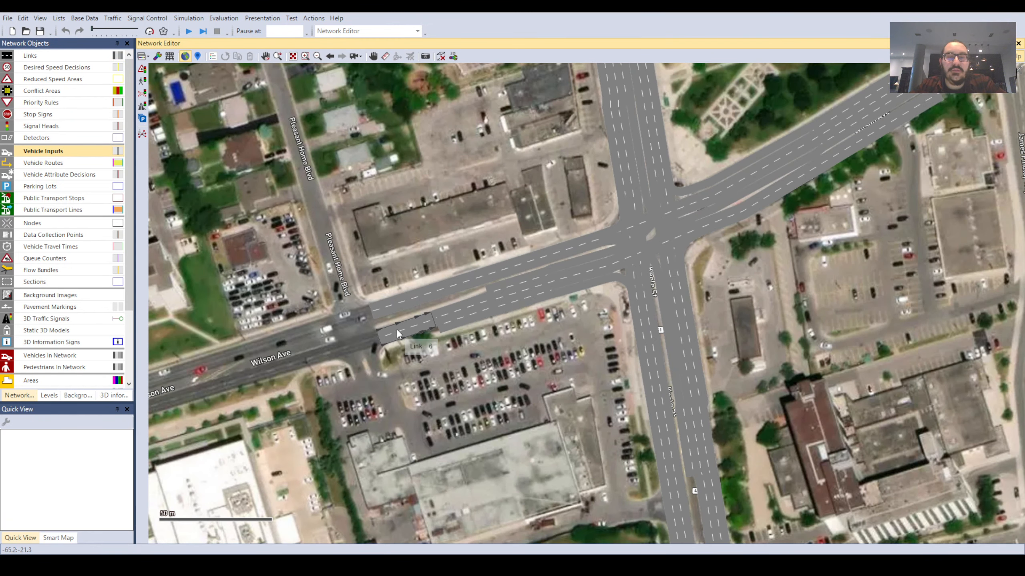
{"action": "right_click", "coordinate": [385, 334]}
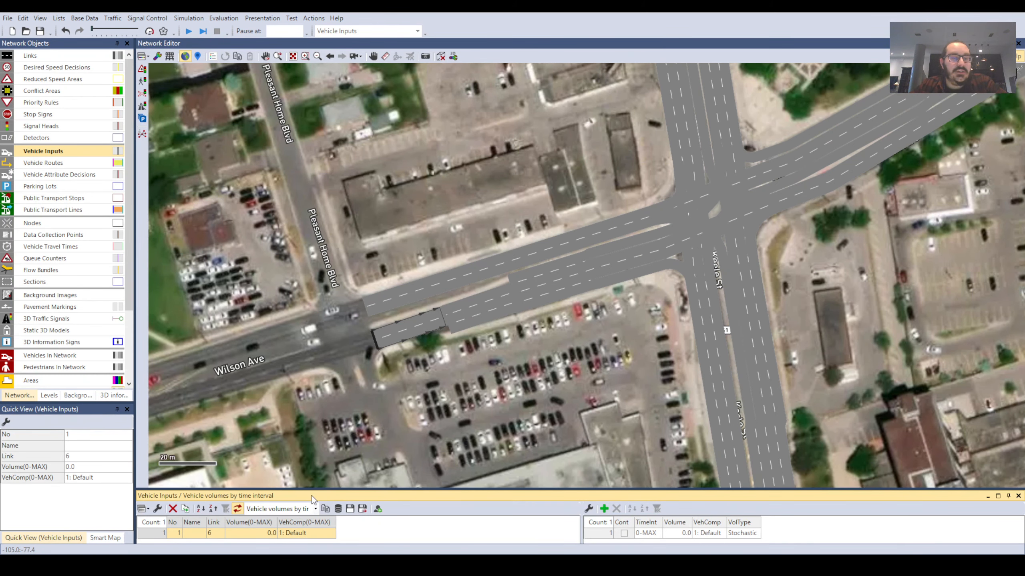
{"action": "left_click_drag", "start_coordinate": [310, 491], "coordinate": [278, 435]}
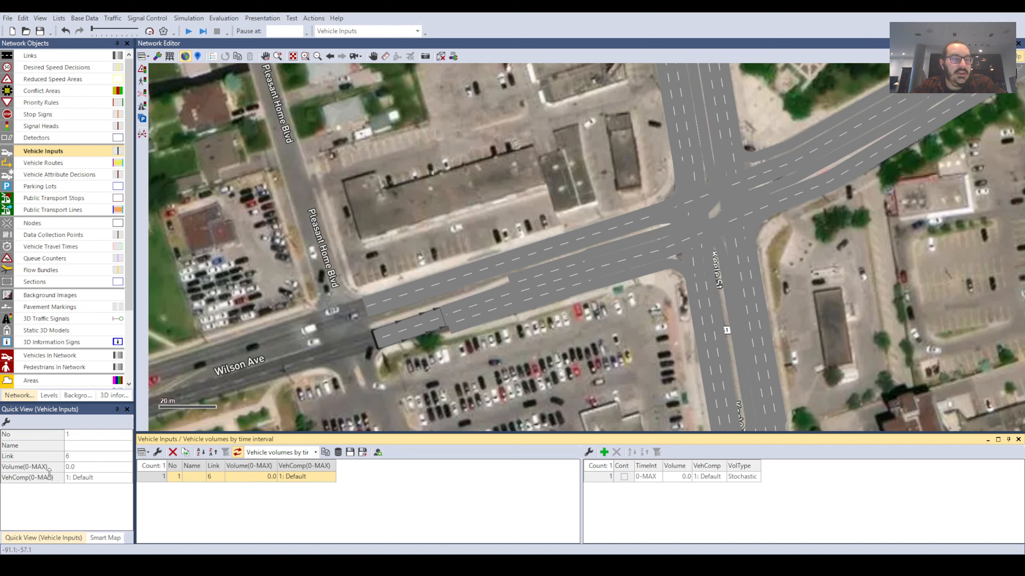
{"action": "left_click", "coordinate": [386, 333]}
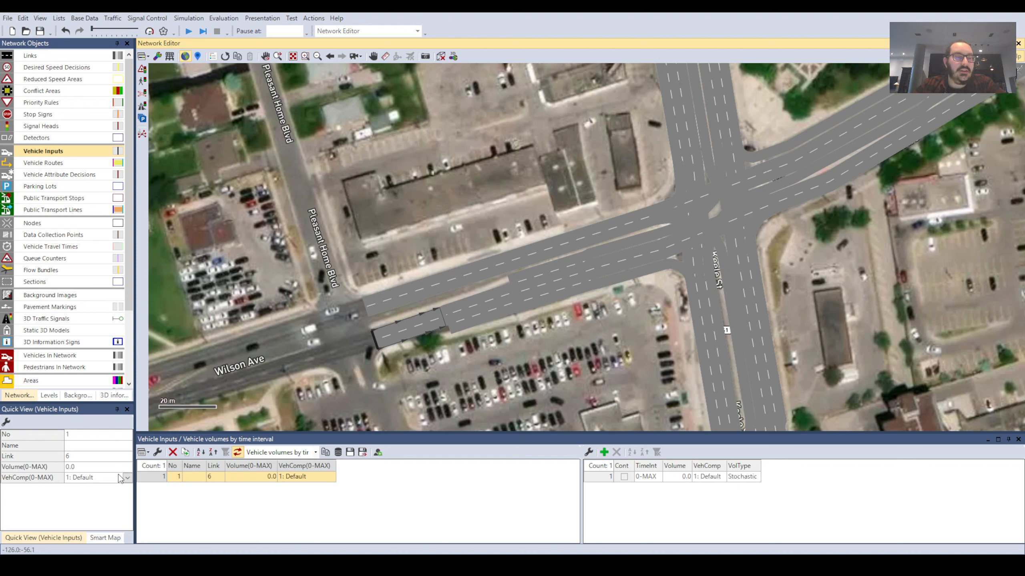
Set the volume of the eastbound Wilson Ave vehicle input to 1137.
{"action": "left_click", "coordinate": [84, 466]}
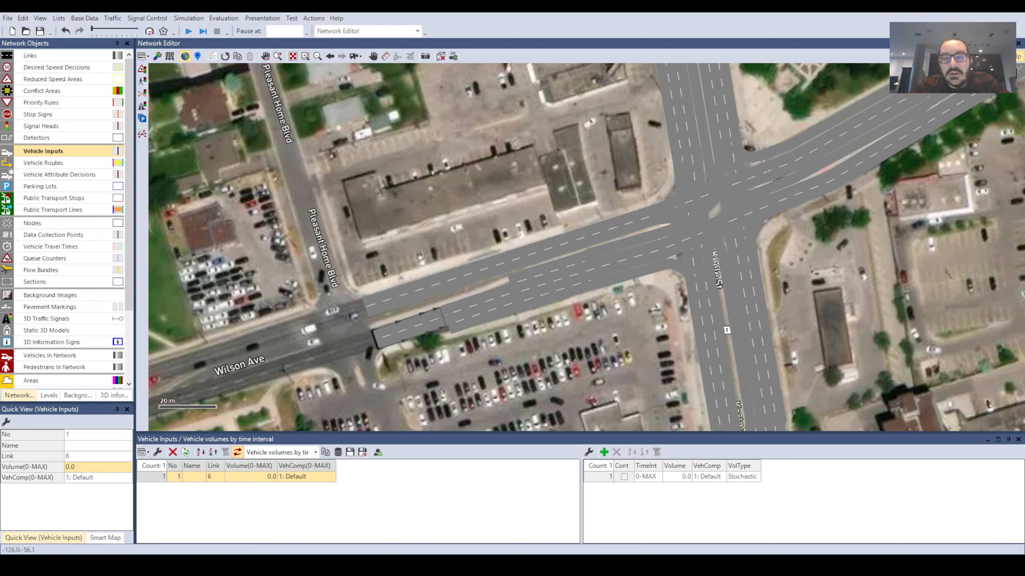
{"action": "key", "text": "alt+Tab"}
{"action": "left_click", "coordinate": [72, 467]}
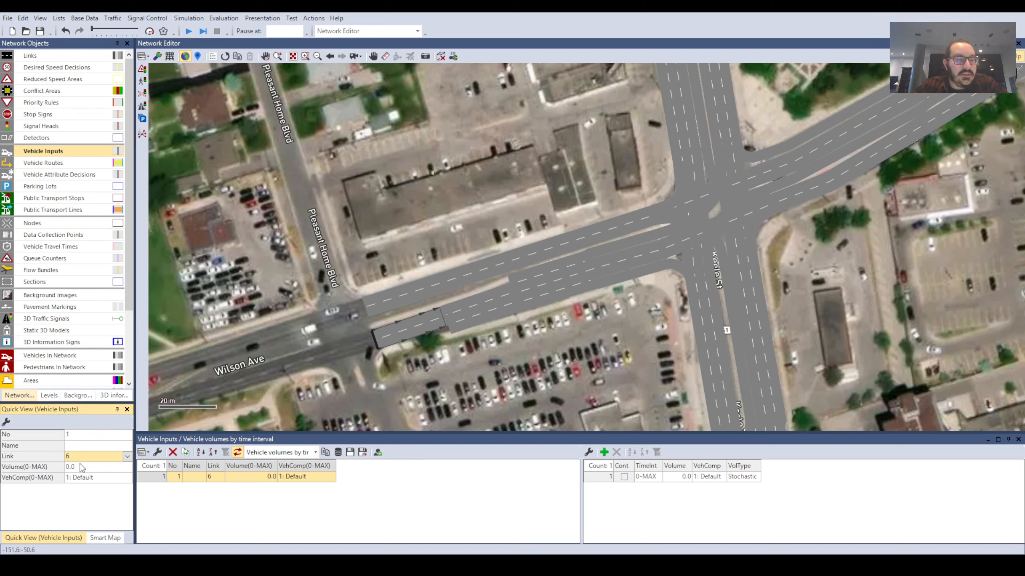
{"action": "type", "text": "1137"}
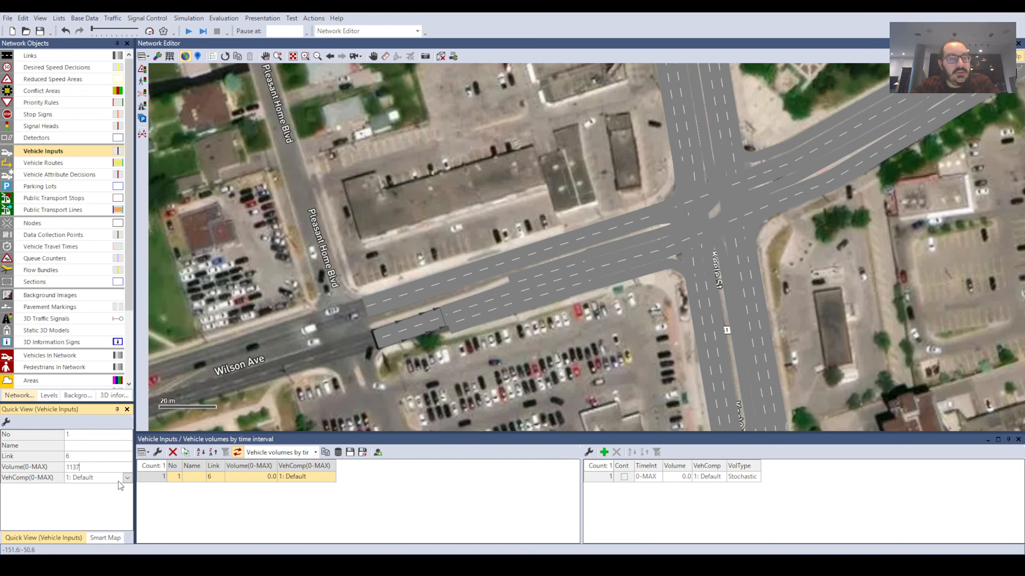
{"action": "left_click", "coordinate": [429, 243]}
Run the simulation and watch the eastbound Wilson Ave vehicles travel through the intersection.
{"action": "left_click_drag", "start_coordinate": [439, 199], "coordinate": [365, 219]}
{"action": "scroll", "coordinate": [365, 219], "scroll_direction": "down", "scroll_amount": 2}
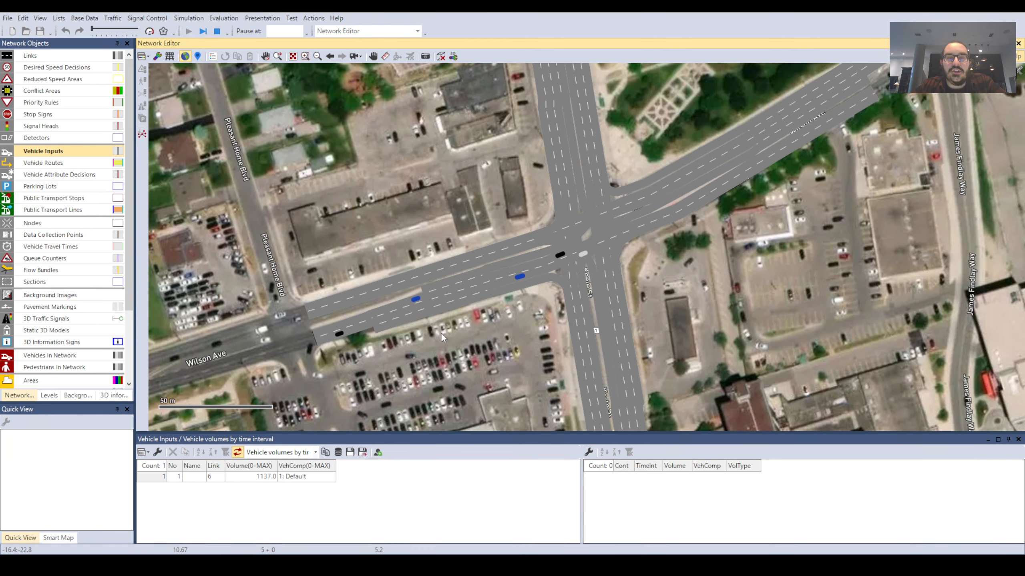
{"action": "scroll", "coordinate": [435, 334], "scroll_direction": "down", "scroll_amount": 2}
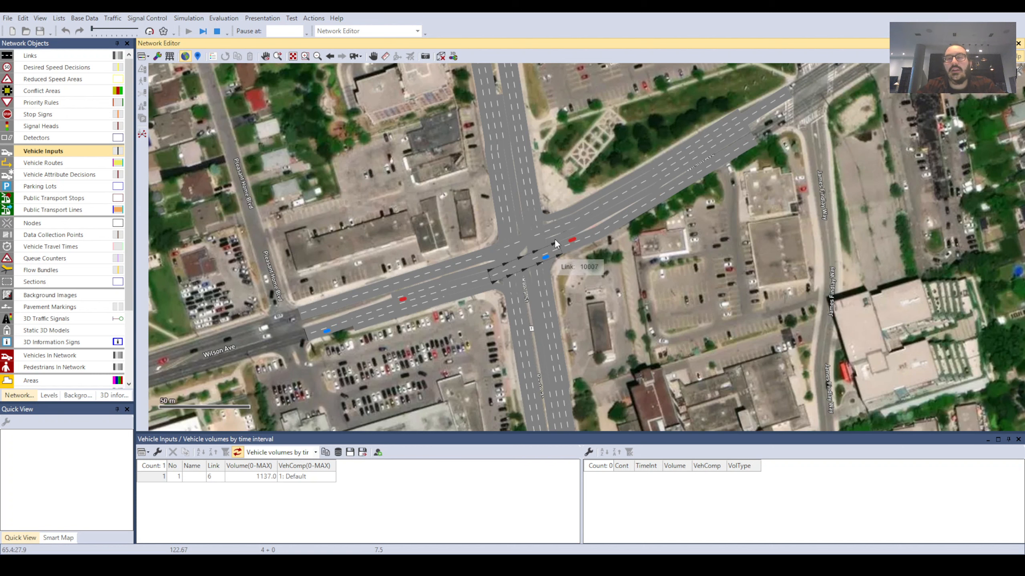
{"action": "left_click_drag", "start_coordinate": [555, 240], "coordinate": [530, 265]}
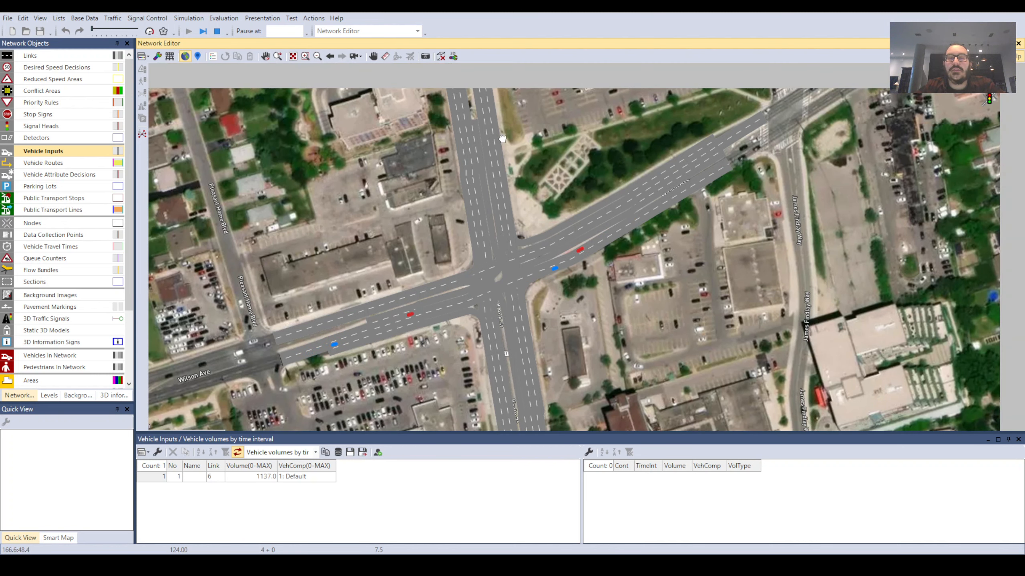
Hide the aerial background map and stop the simulation.
{"action": "left_click", "coordinate": [185, 57]}
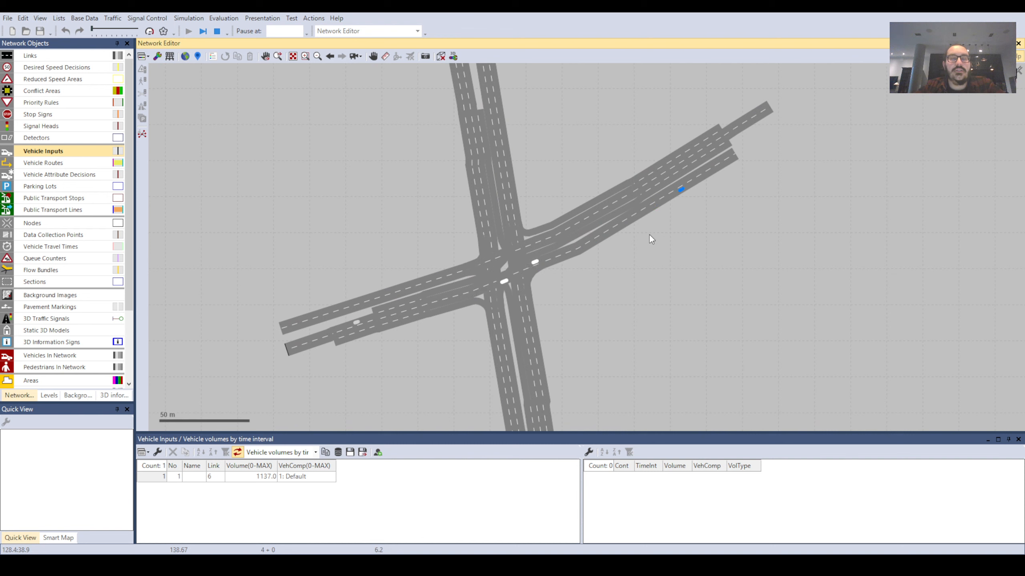
{"action": "left_click", "coordinate": [217, 31]}
{"action": "left_click_drag", "start_coordinate": [411, 262], "coordinate": [411, 231]}
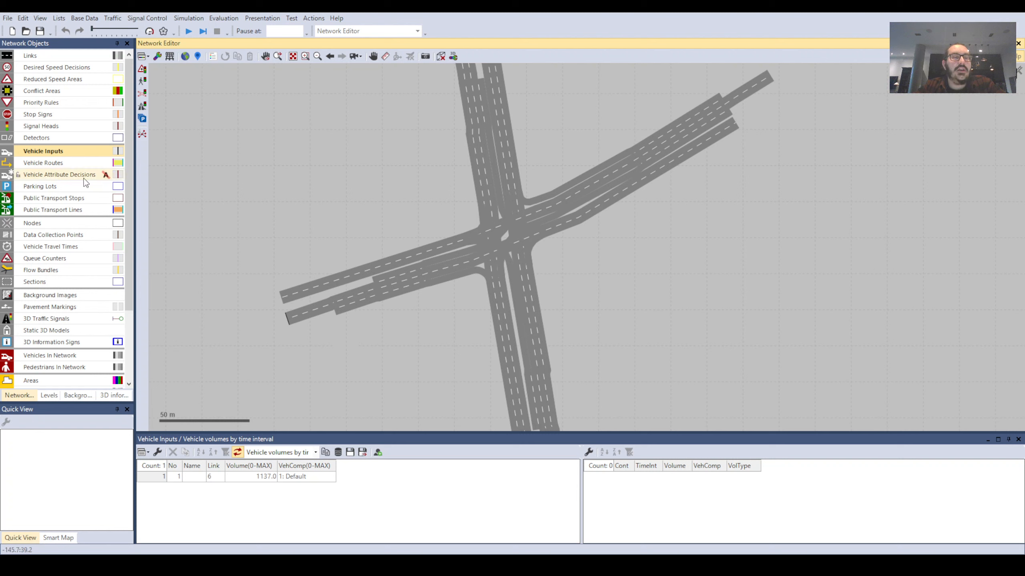
Create a static routing decision about 14.8 m along the eastbound Wilson Ave entry link, with left, through and right routes at Keele St.
{"action": "left_click", "coordinate": [44, 163]}
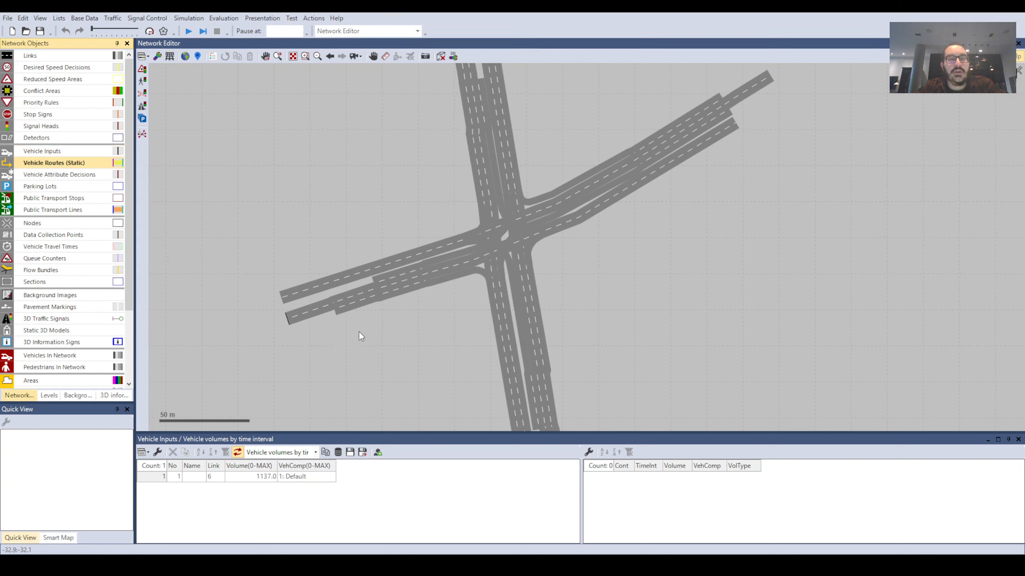
{"action": "scroll", "coordinate": [359, 332], "scroll_direction": "up", "scroll_amount": 2}
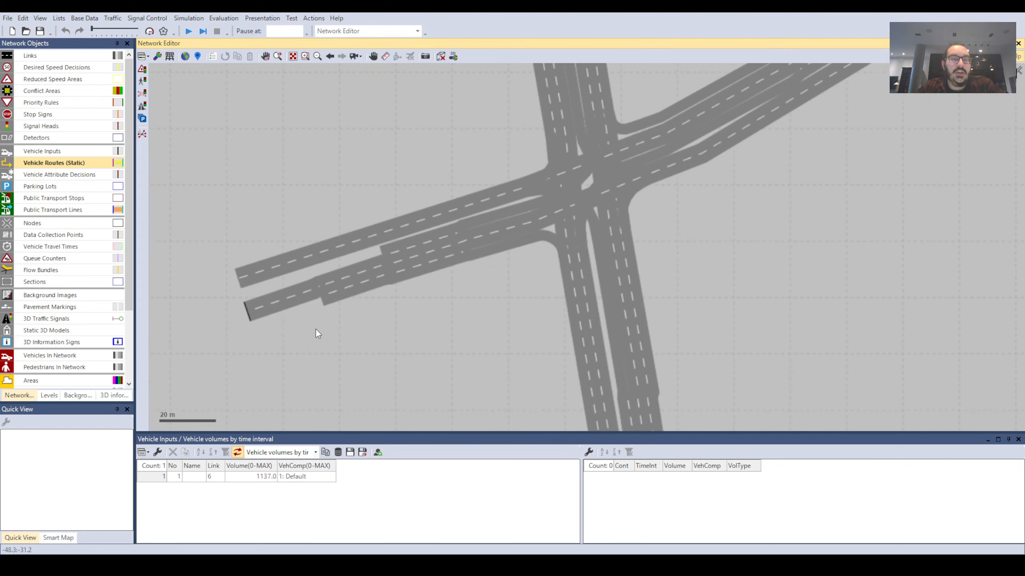
{"action": "right_click", "coordinate": [285, 299]}
{"action": "scroll", "coordinate": [290, 300], "scroll_direction": "down", "scroll_amount": 2}
{"action": "left_click_drag", "start_coordinate": [457, 249], "coordinate": [379, 307]}
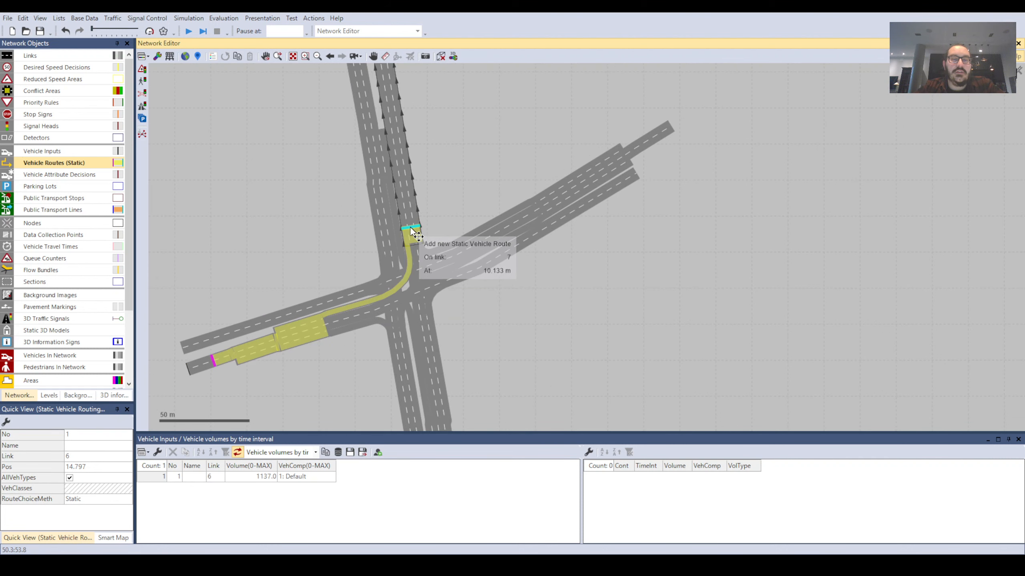
{"action": "left_click", "coordinate": [451, 279]}
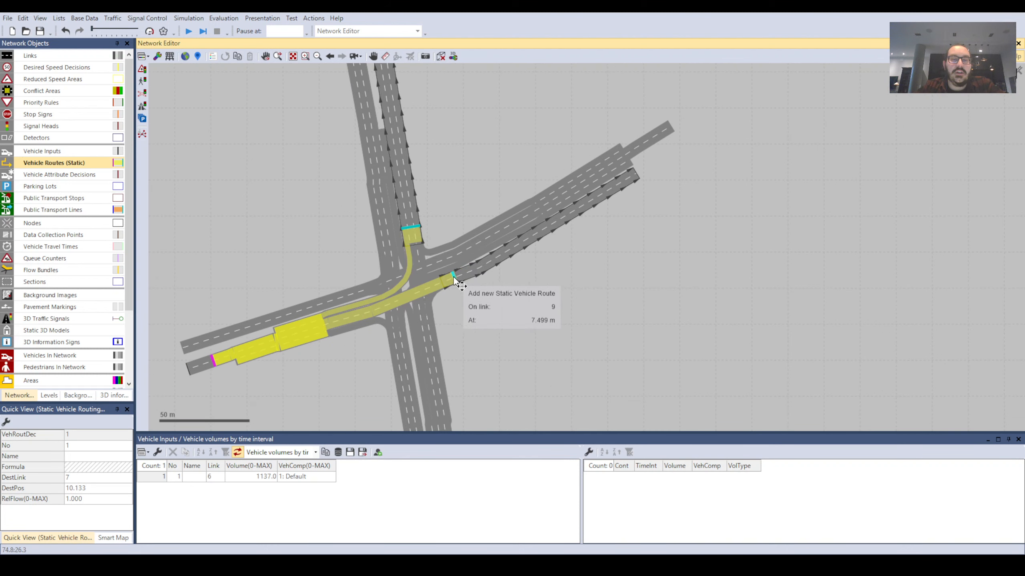
{"action": "left_click", "coordinate": [398, 345]}
Inspect the left-turn route from eastbound Wilson Ave to northbound Keele St, leaving it deselected at the end.
{"action": "scroll", "coordinate": [432, 274], "scroll_direction": "down", "scroll_amount": 1}
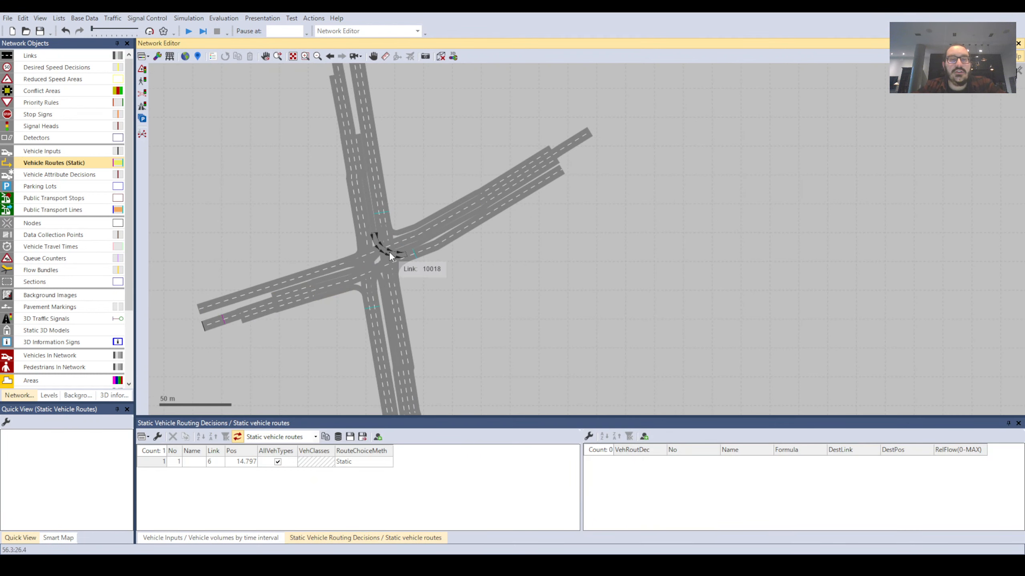
{"action": "left_click", "coordinate": [383, 214]}
{"action": "left_click_drag", "start_coordinate": [392, 210], "coordinate": [405, 247]}
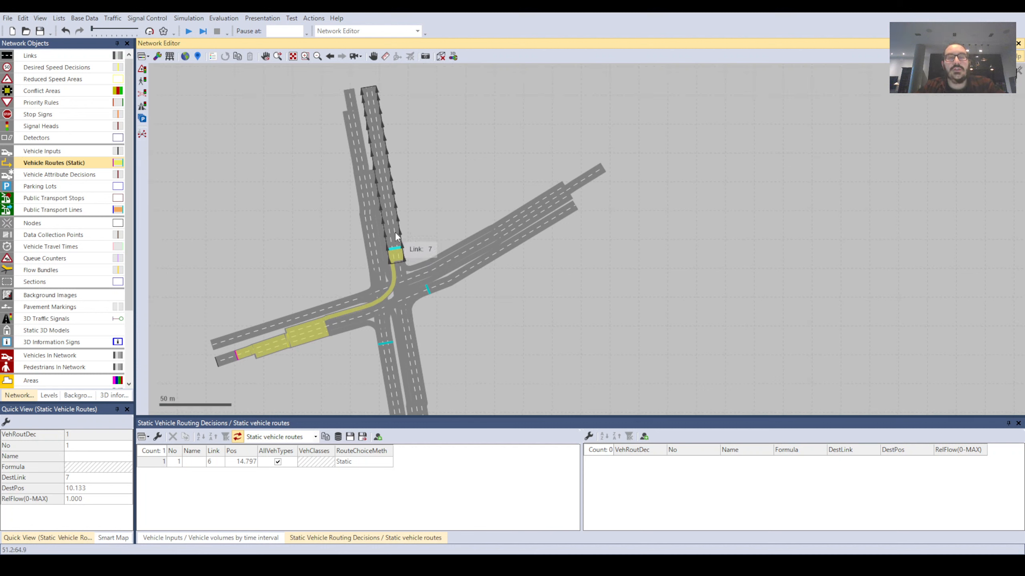
{"action": "left_click", "coordinate": [470, 210]}
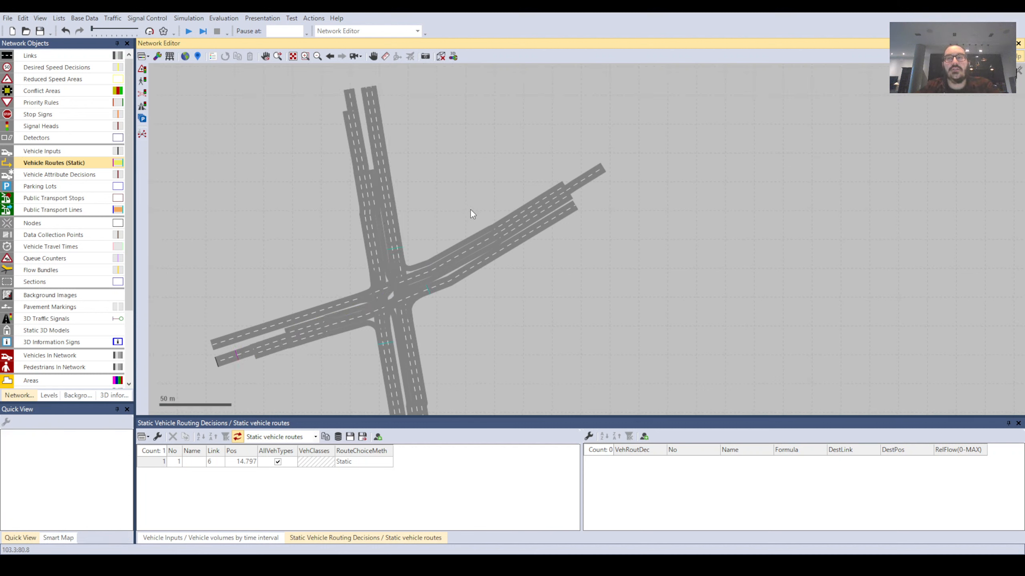
Inspect the eastbound Wilson Ave routing decision and its left-turn route in the static routes list, clearing the selection at the end.
{"action": "left_click_drag", "start_coordinate": [448, 208], "coordinate": [486, 157]}
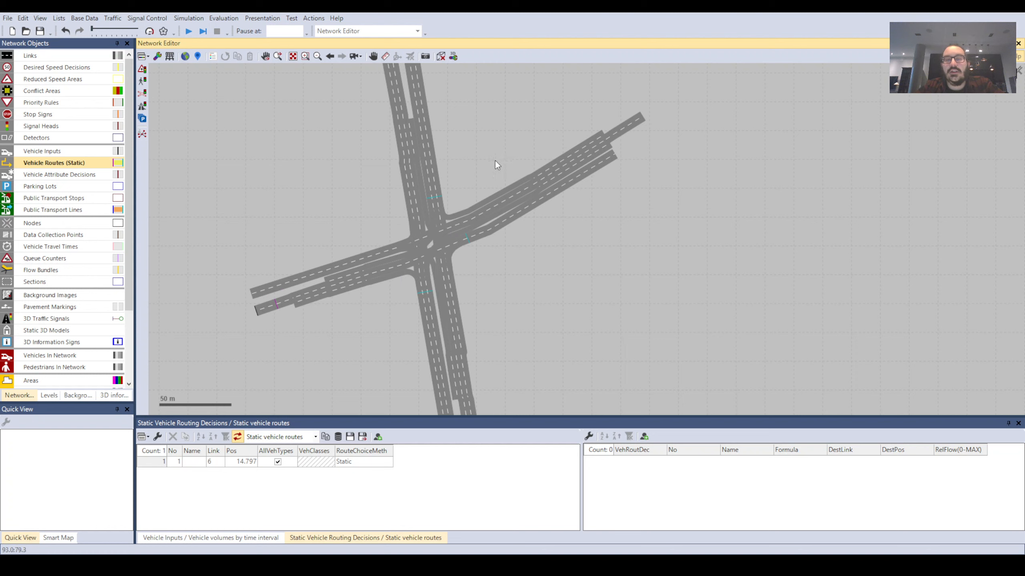
{"action": "left_click_drag", "start_coordinate": [469, 234], "coordinate": [524, 228]}
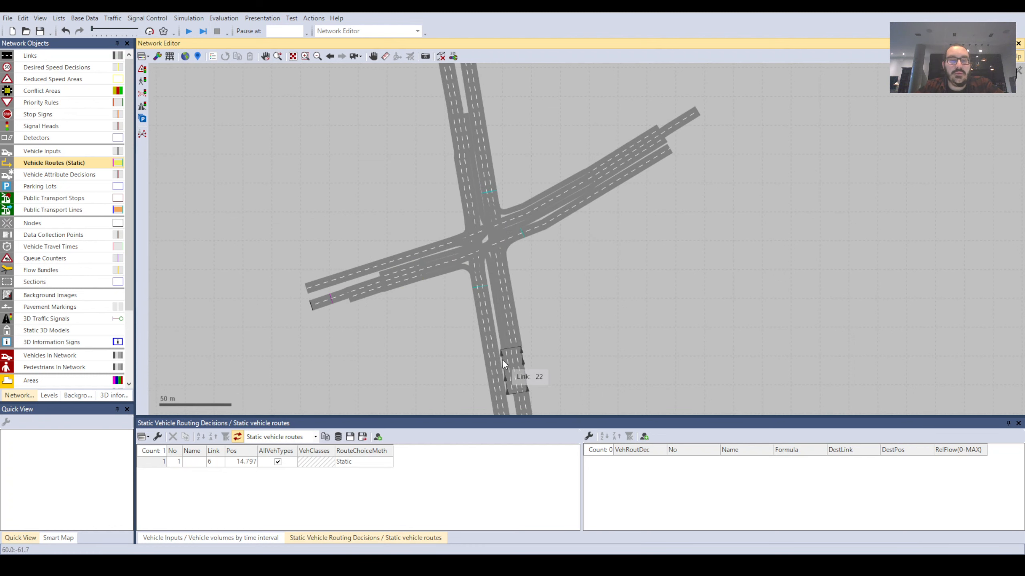
{"action": "left_click_drag", "start_coordinate": [572, 306], "coordinate": [555, 300]}
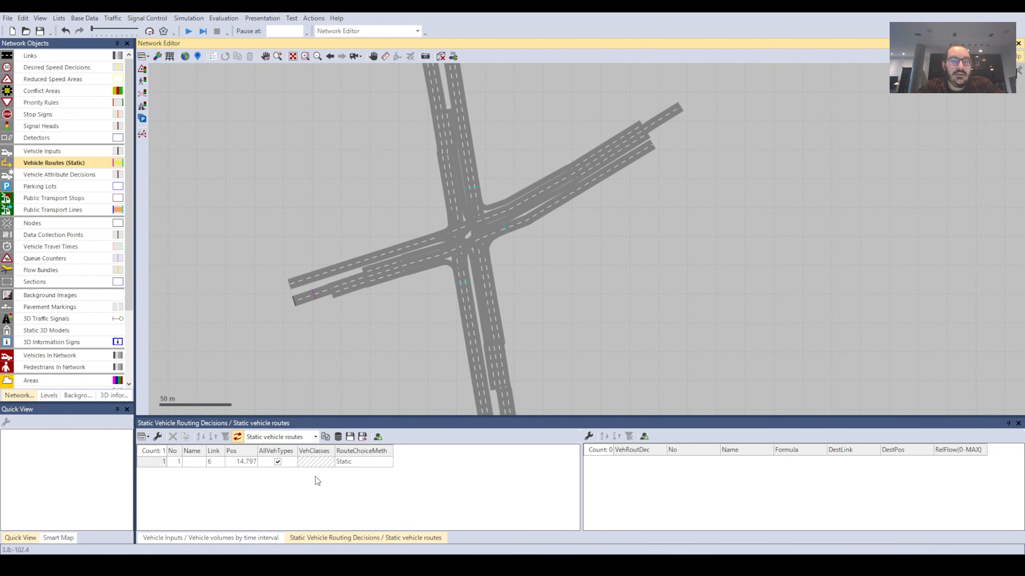
{"action": "left_click", "coordinate": [150, 463]}
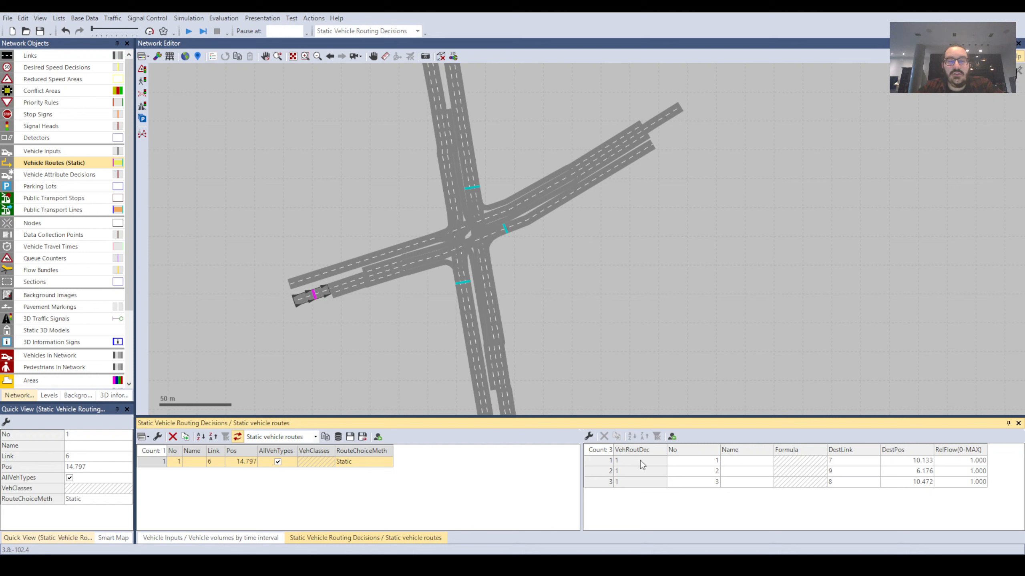
{"action": "left_click", "coordinate": [590, 460]}
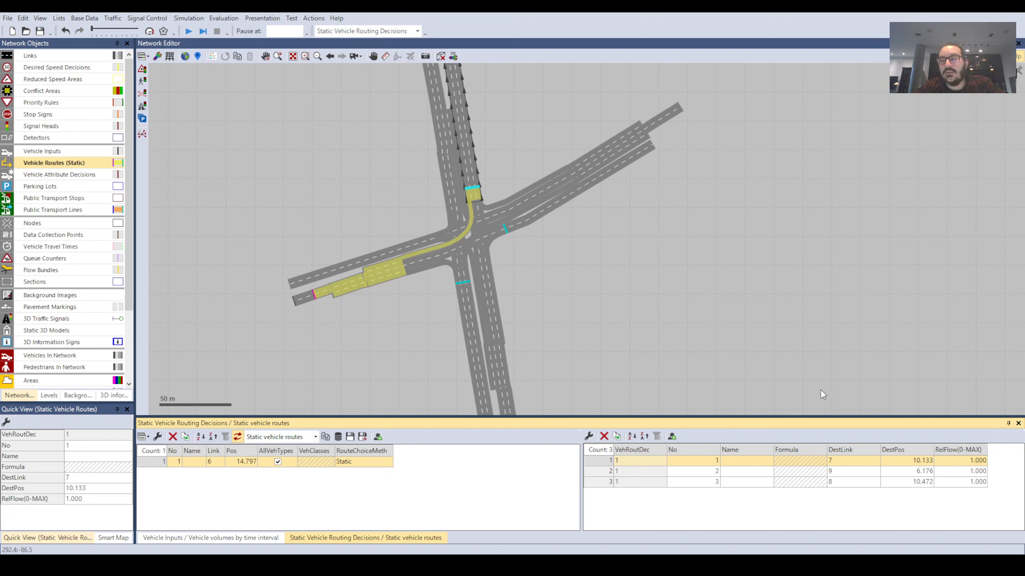
{"action": "left_click", "coordinate": [580, 242]}
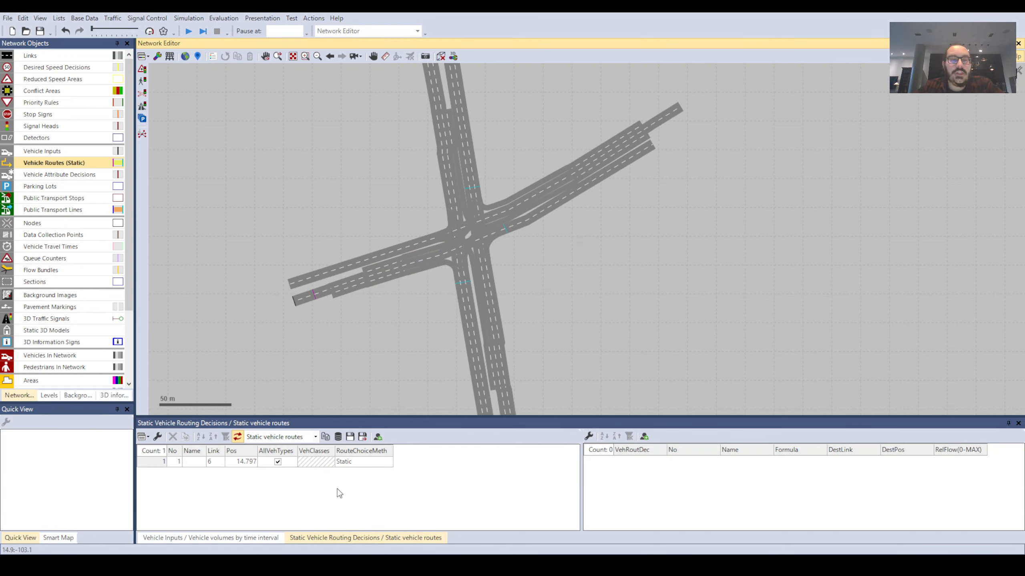
Highlight all three routes of the eastbound Wilson Ave decision together, and examine the relative flow of each one.
{"action": "left_click", "coordinate": [147, 461]}
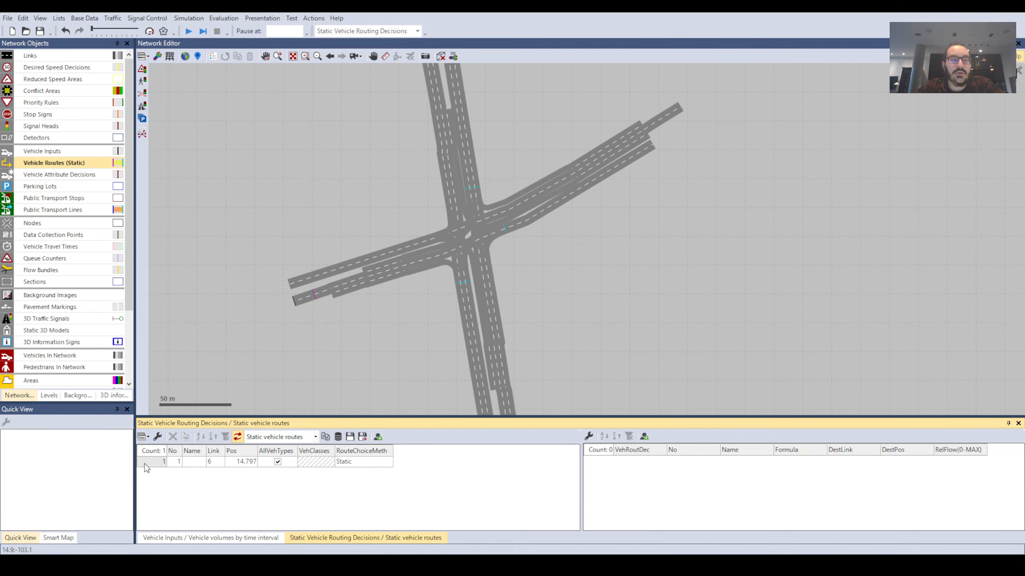
{"action": "left_click", "coordinate": [591, 452]}
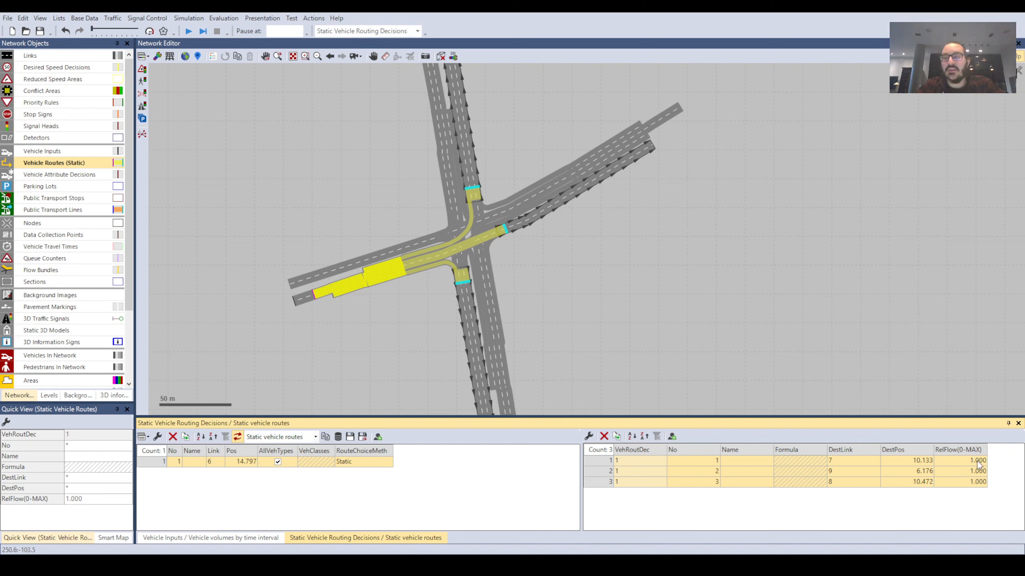
{"action": "left_click", "coordinate": [977, 481]}
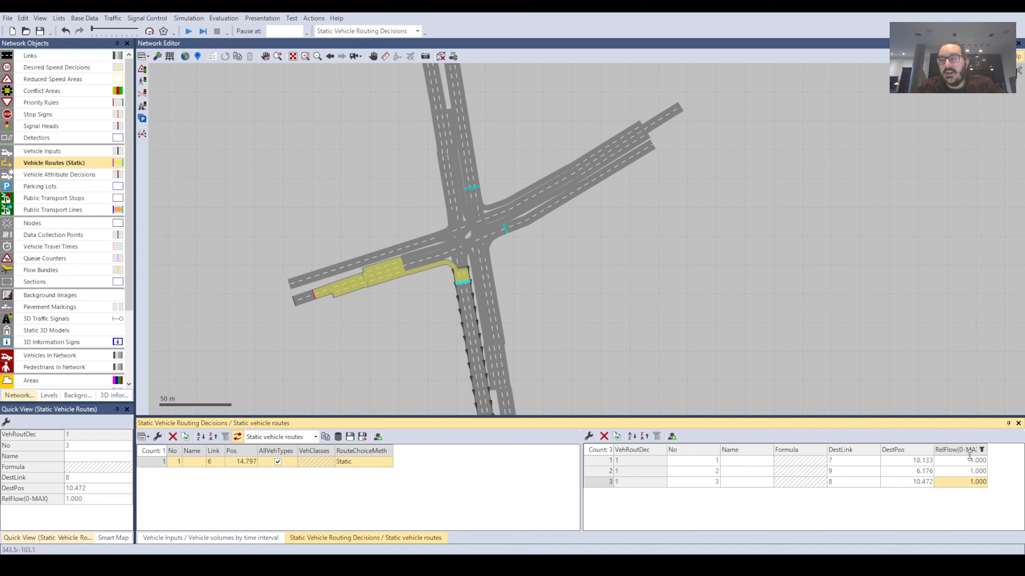
{"action": "left_click", "coordinate": [970, 462]}
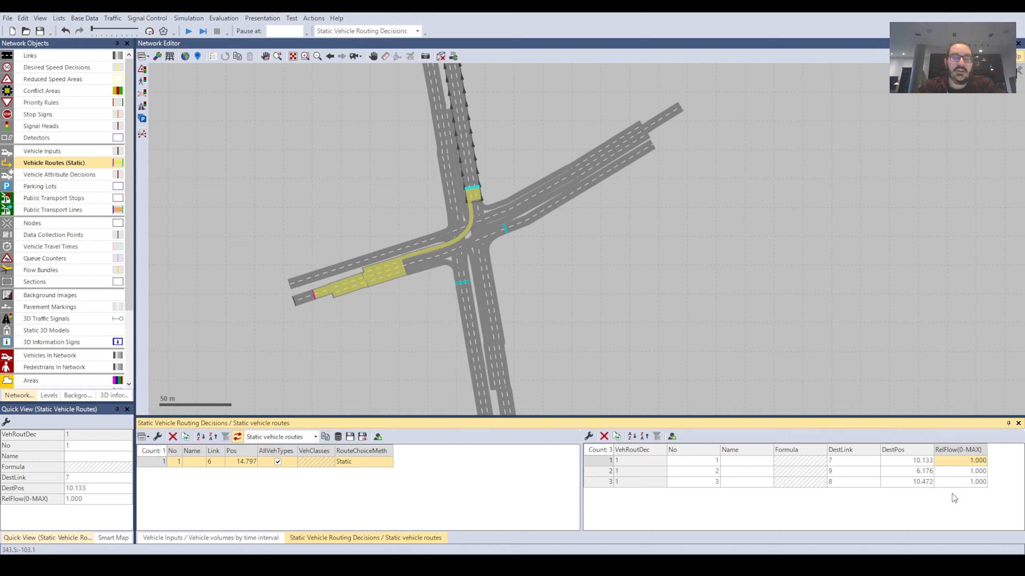
{"action": "left_click", "coordinate": [976, 472]}
Set the eastbound routes' relative flows to 133 for left, 823 for through and 181 for right, and check the entries.
{"action": "left_click", "coordinate": [973, 464]}
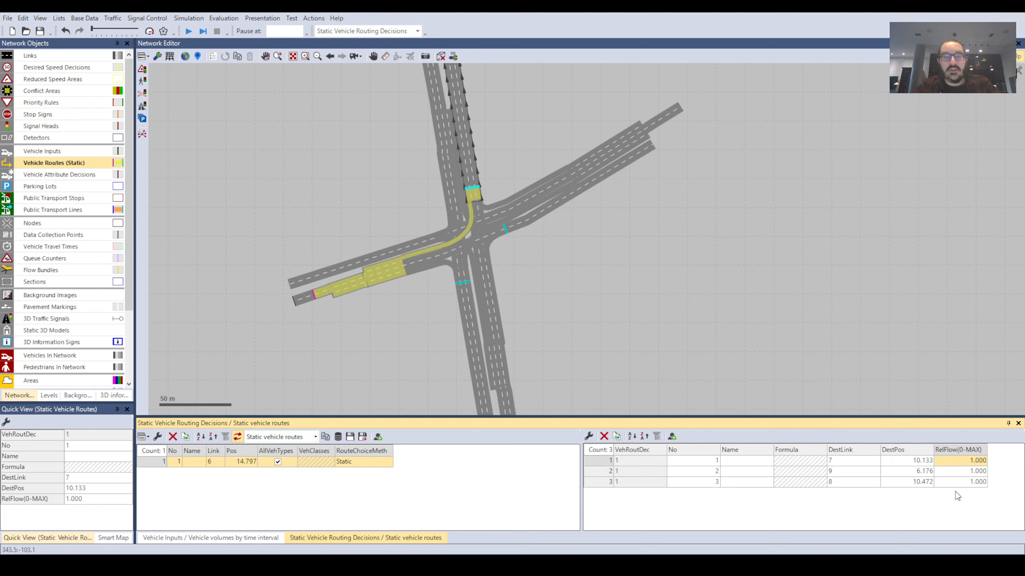
{"action": "type", "text": "133"}
{"action": "key", "text": "Return"}
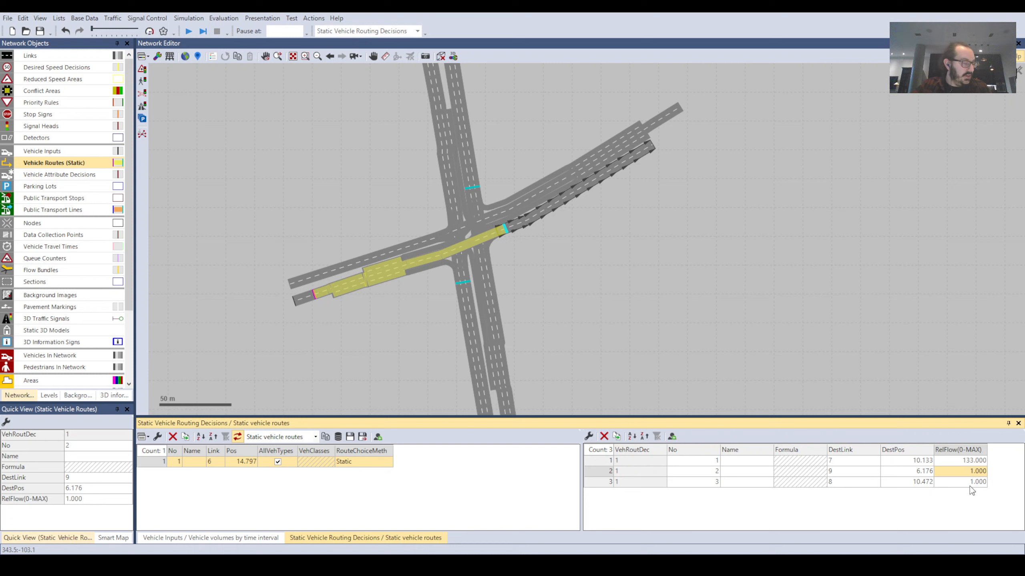
{"action": "type", "text": "823"}
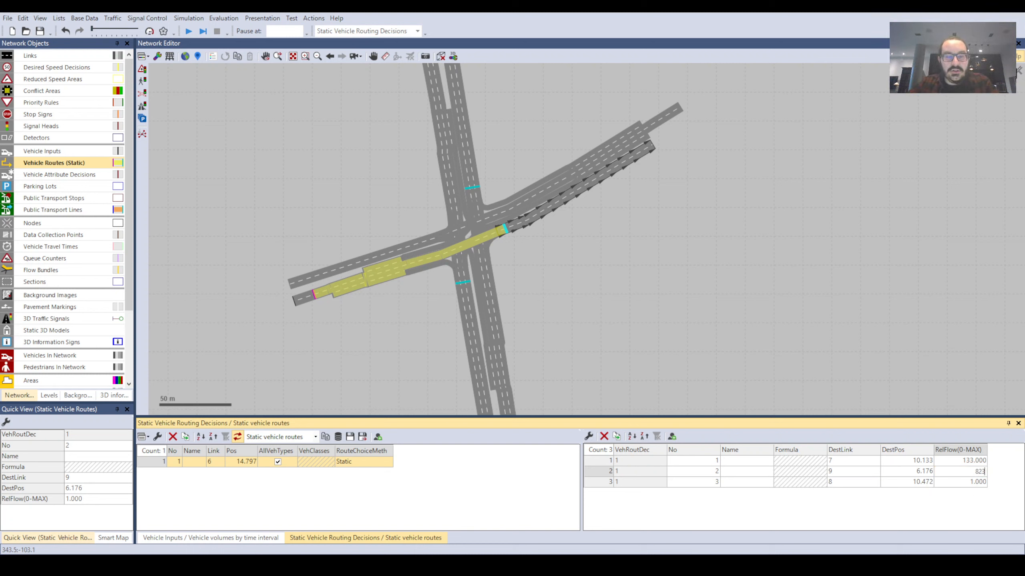
{"action": "key", "text": "Return"}
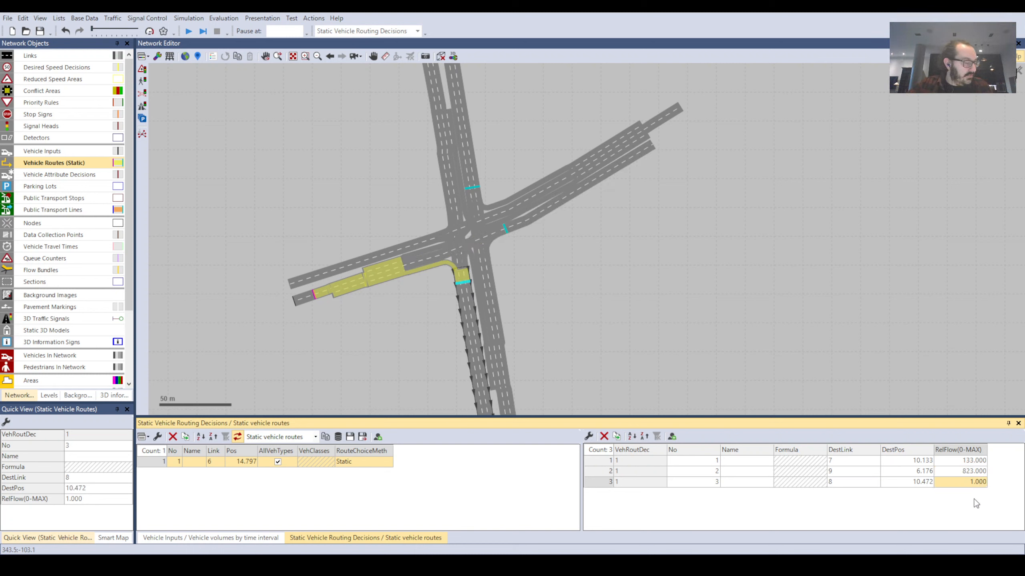
{"action": "type", "text": "181"}
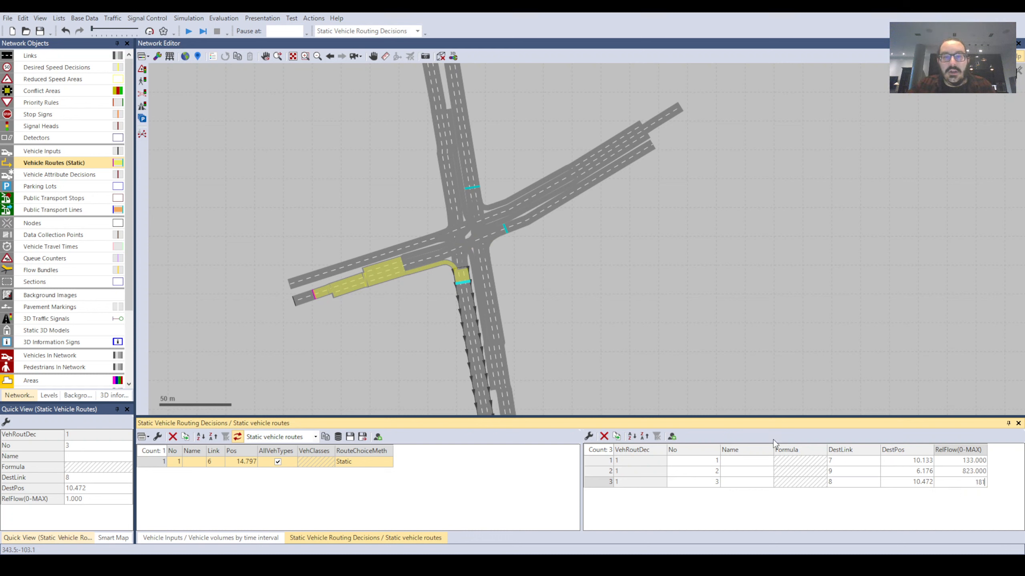
{"action": "left_click", "coordinate": [722, 214]}
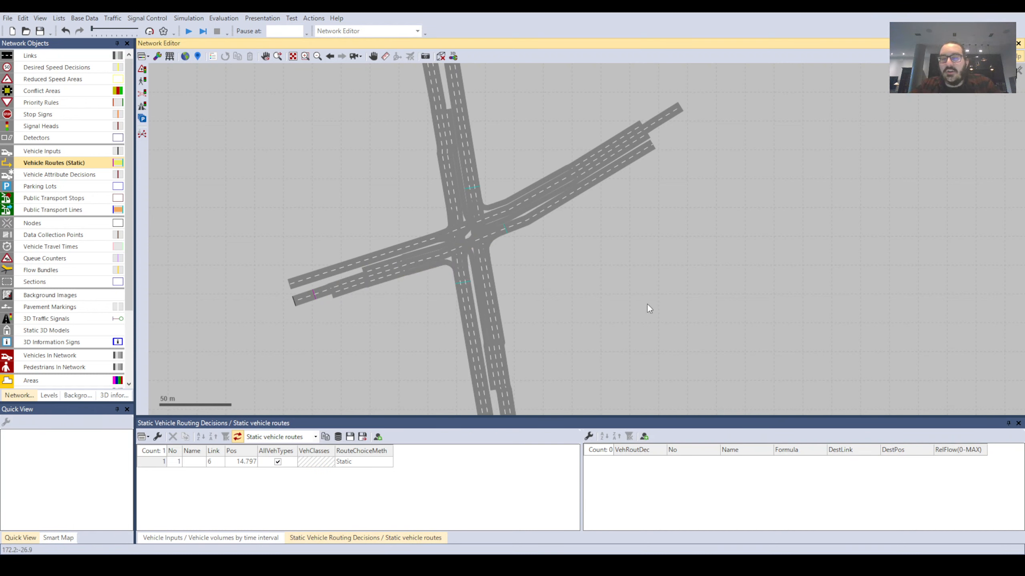
{"action": "left_click", "coordinate": [313, 295]}
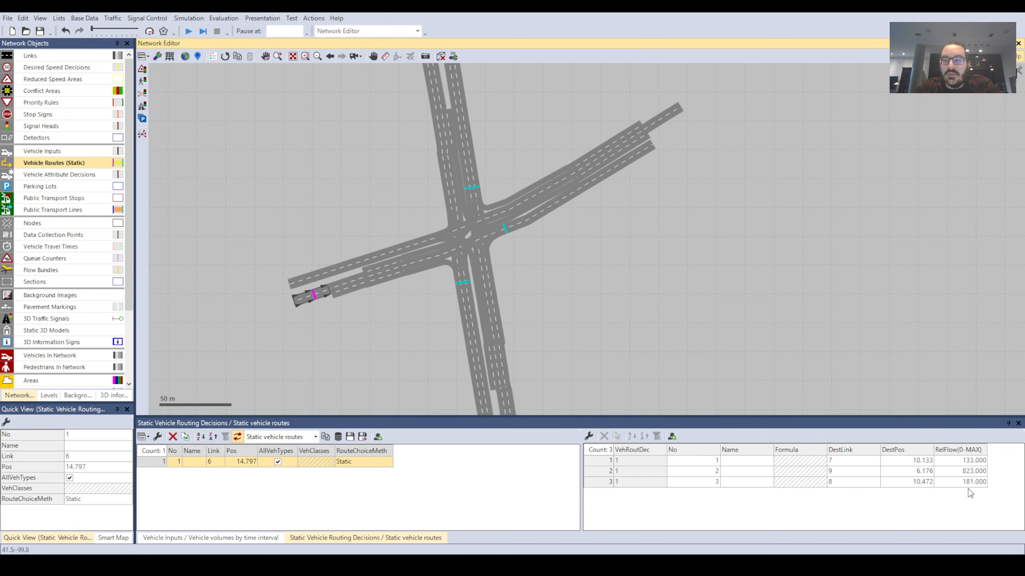
{"action": "left_click", "coordinate": [684, 279]}
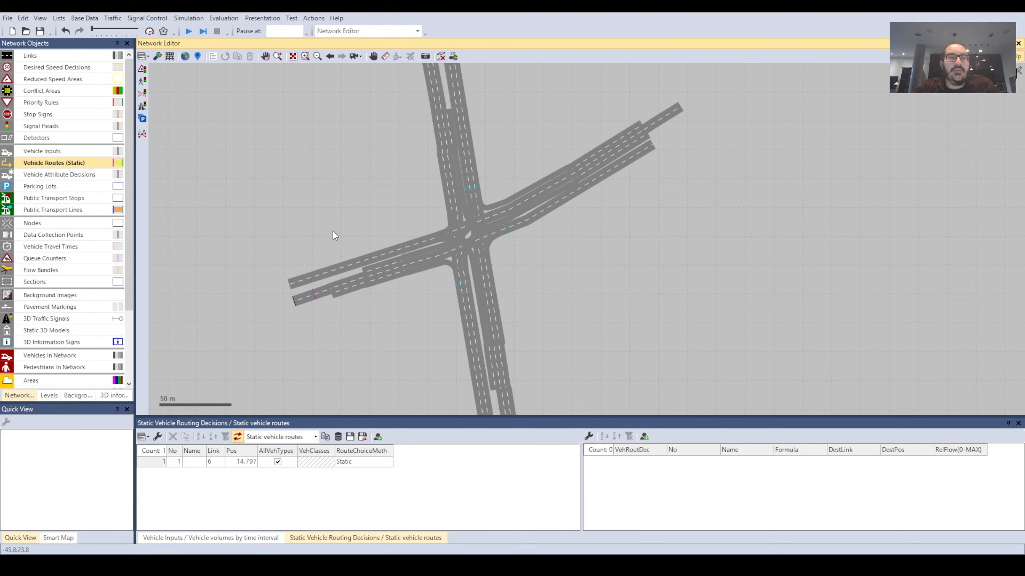
Run the simulation to watch eastbound Wilson Ave vehicles follow their left, through and right routes at Keele St.
{"action": "left_click", "coordinate": [188, 31]}
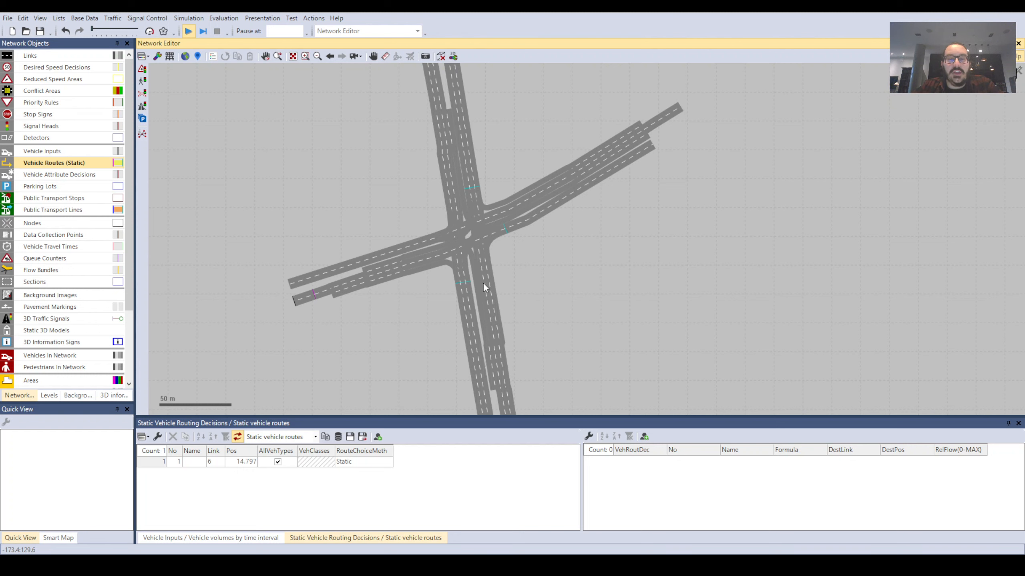
{"action": "left_click_drag", "start_coordinate": [561, 269], "coordinate": [586, 275]}
{"action": "scroll", "coordinate": [586, 274], "scroll_direction": "down", "scroll_amount": 1}
{"action": "scroll", "coordinate": [586, 275], "scroll_direction": "up", "scroll_amount": 1}
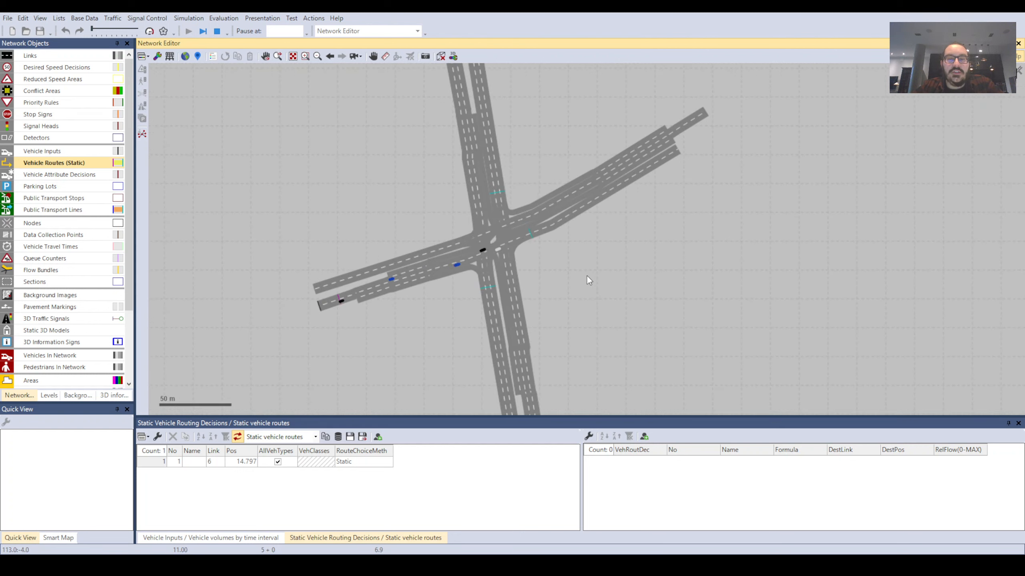